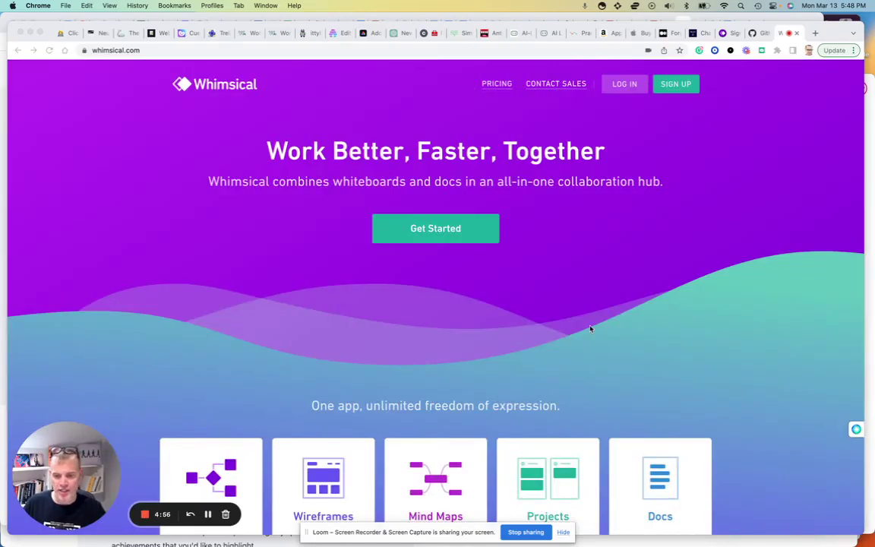
Step: Log in to Whimsical with the saved credentials and open the workspace's untitled board
scroll(642, 328, "down", 3)
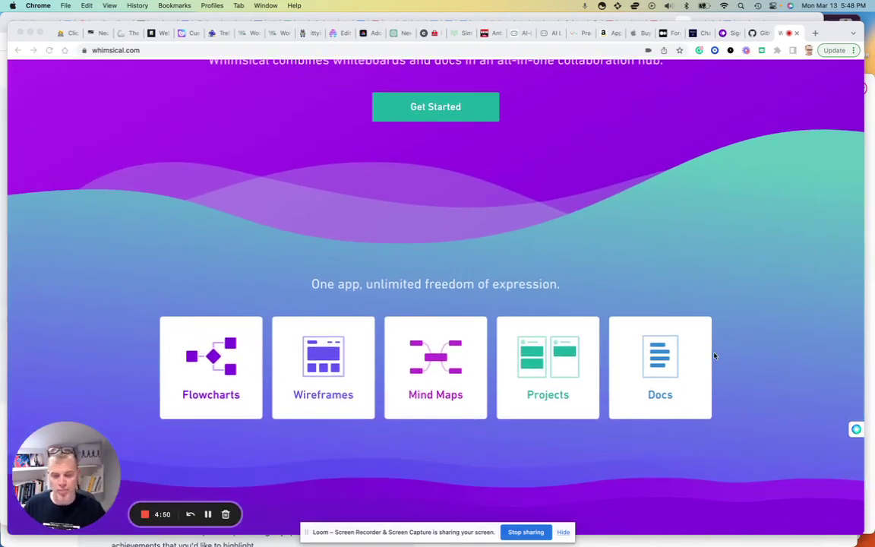
scroll(714, 356, "down", 3)
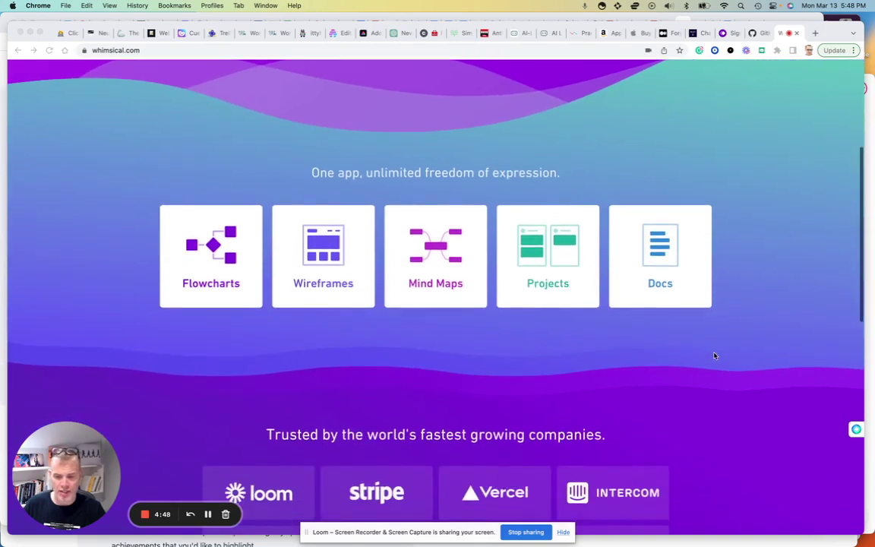
scroll(714, 356, "down", 6)
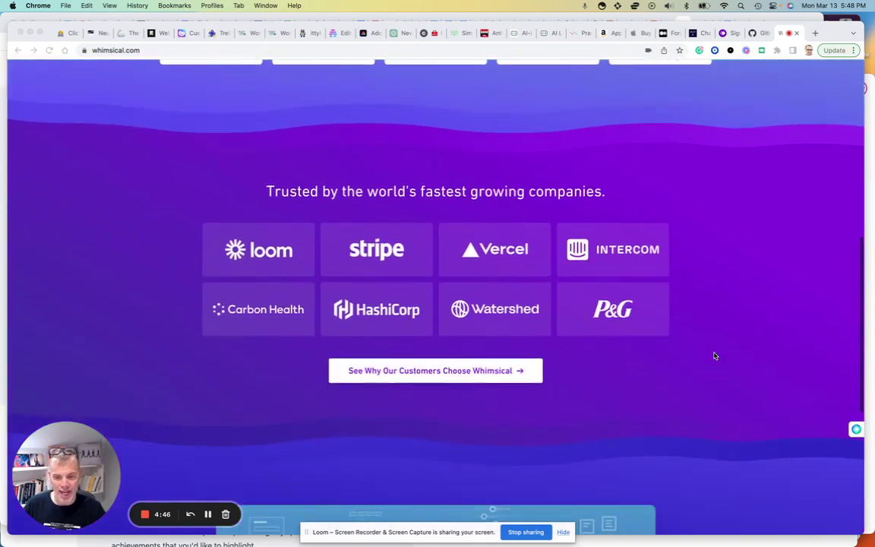
scroll(714, 356, "up", 8)
scroll(735, 84, "up", 5)
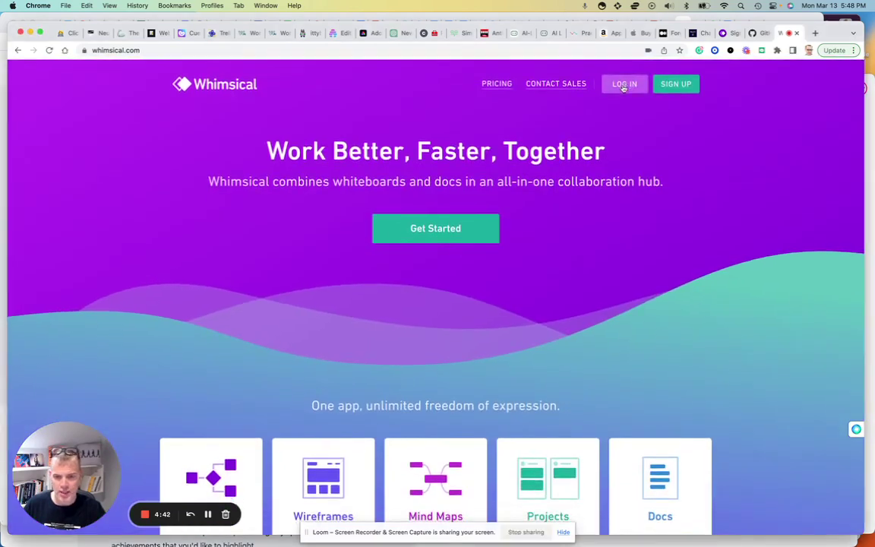
left_click(625, 85)
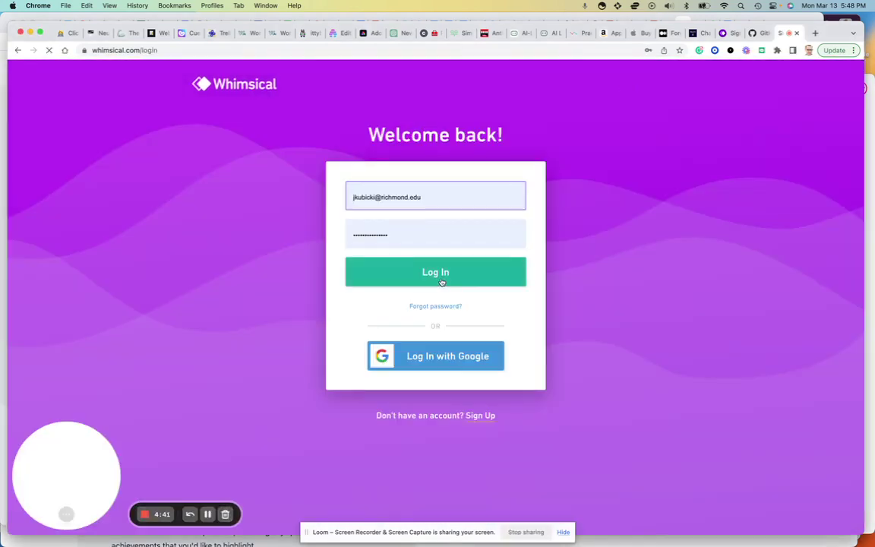
left_click(442, 277)
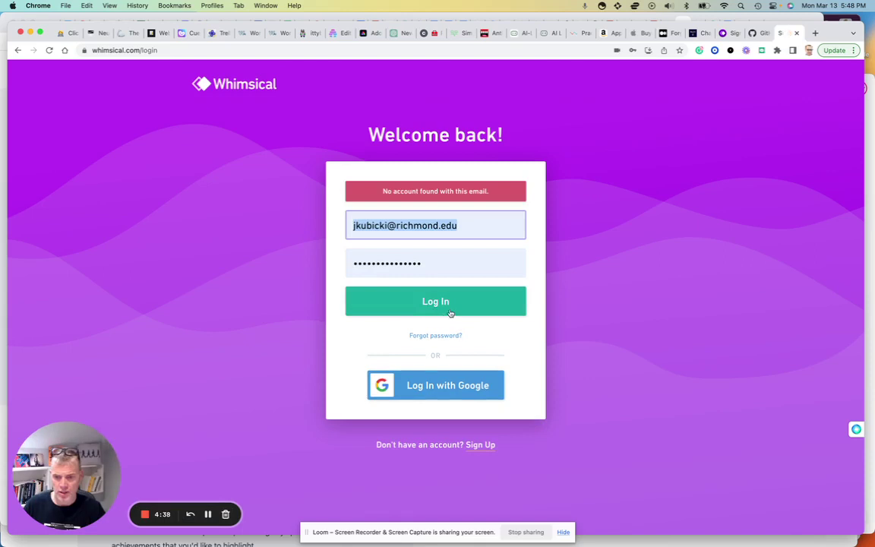
left_click(208, 515)
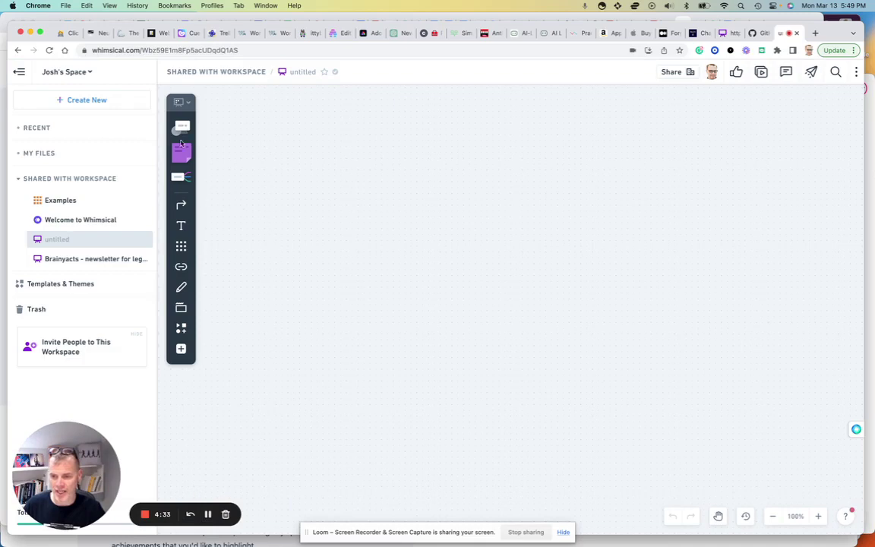
left_click(105, 102)
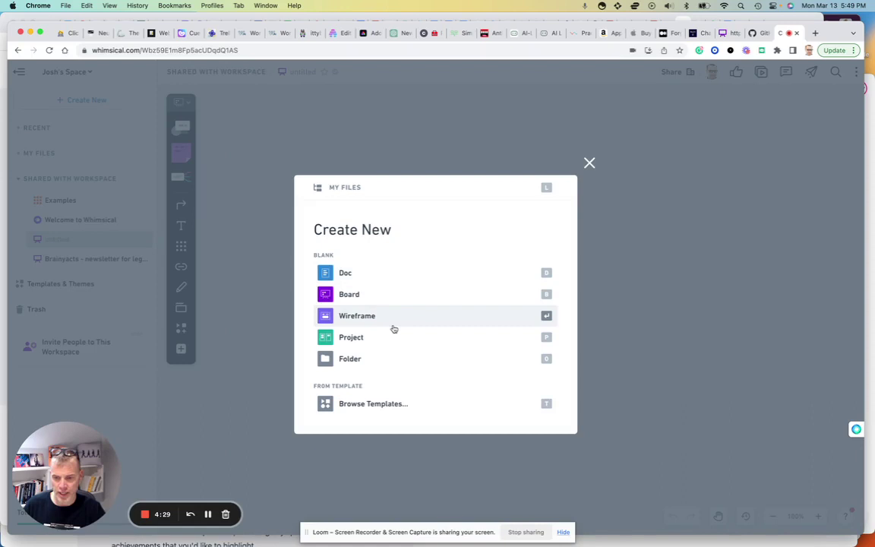
left_click(589, 163)
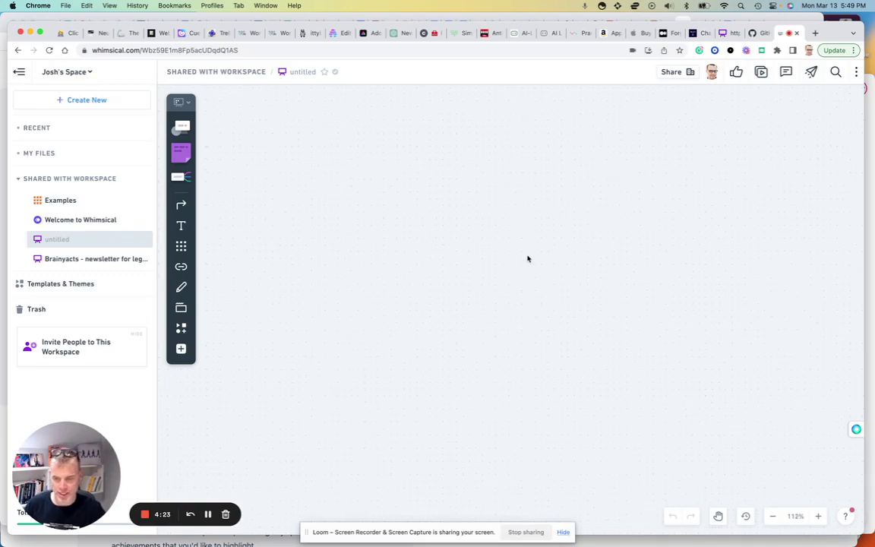
scroll(528, 259, "down", 3)
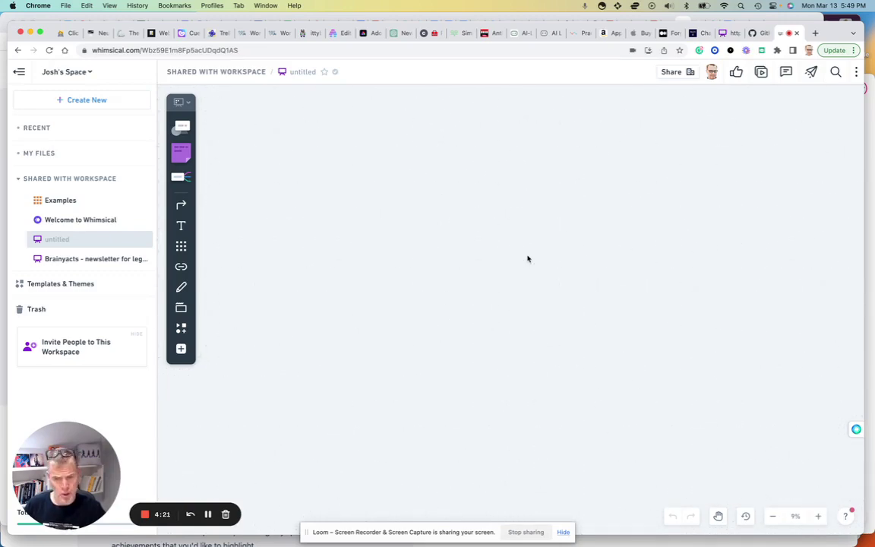
scroll(501, 262, "up", 3)
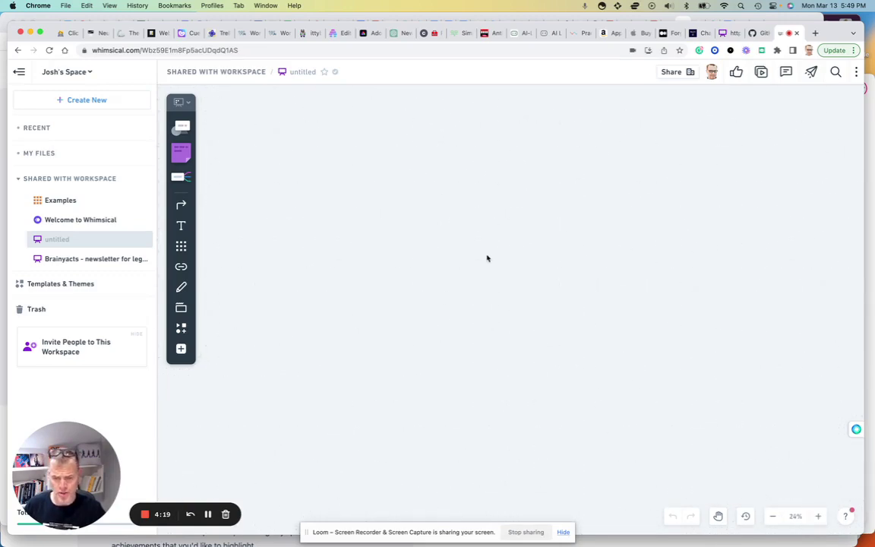
scroll(486, 262, "down", 3)
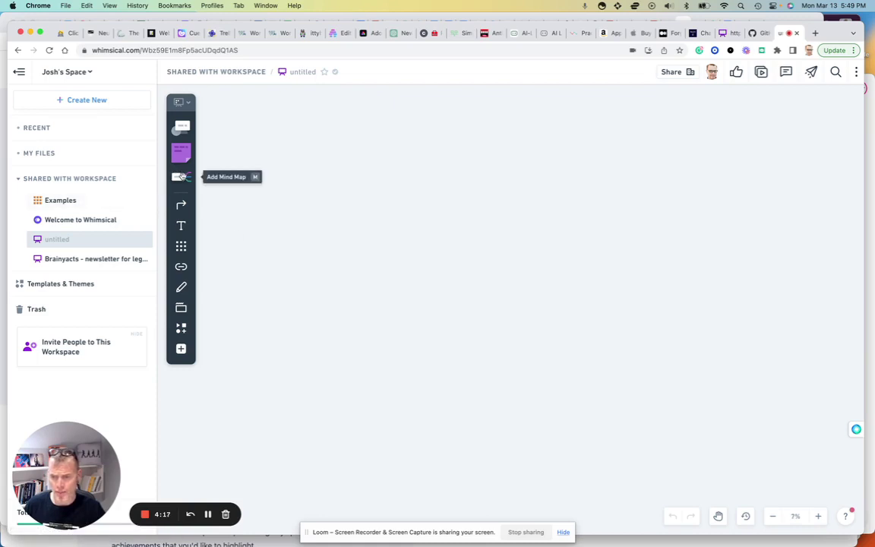
Step: Place a mind map reading 'I need to talk about value propositions for my newsletter'
left_click(183, 176)
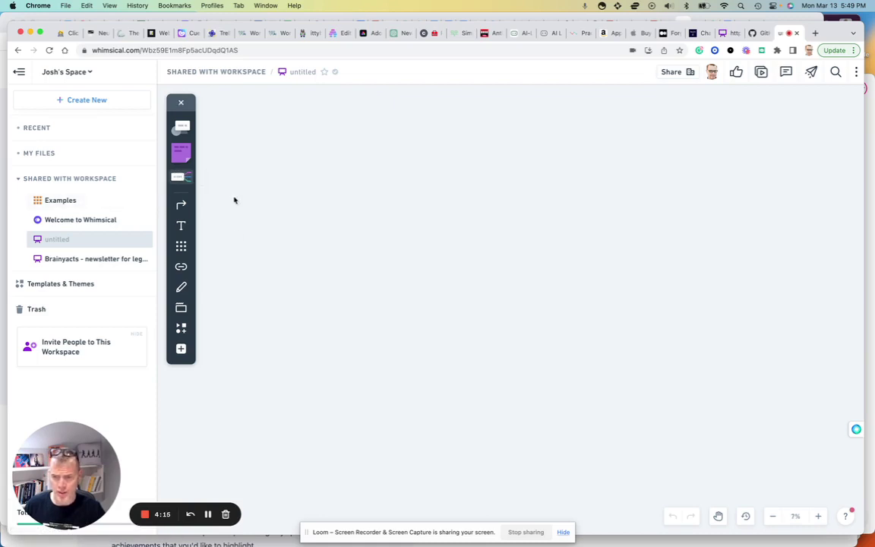
scroll(300, 243, "up", 5)
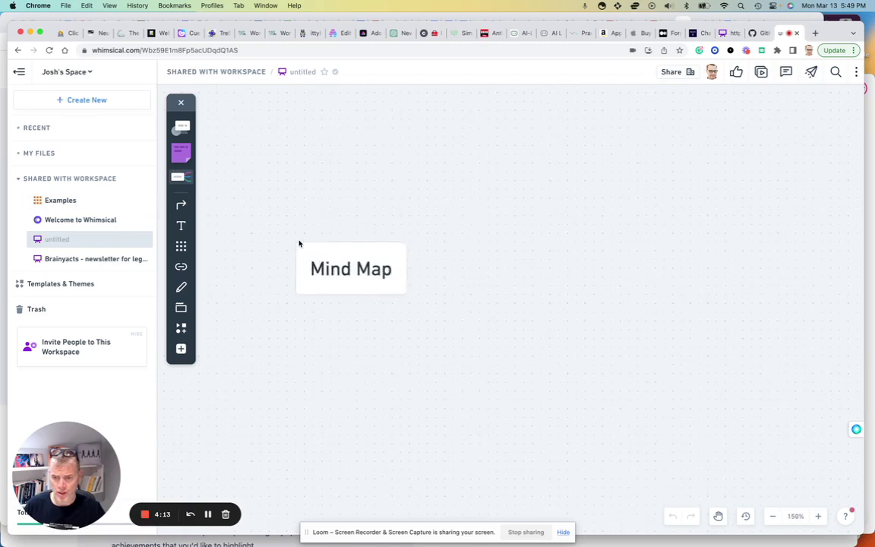
left_click(332, 273)
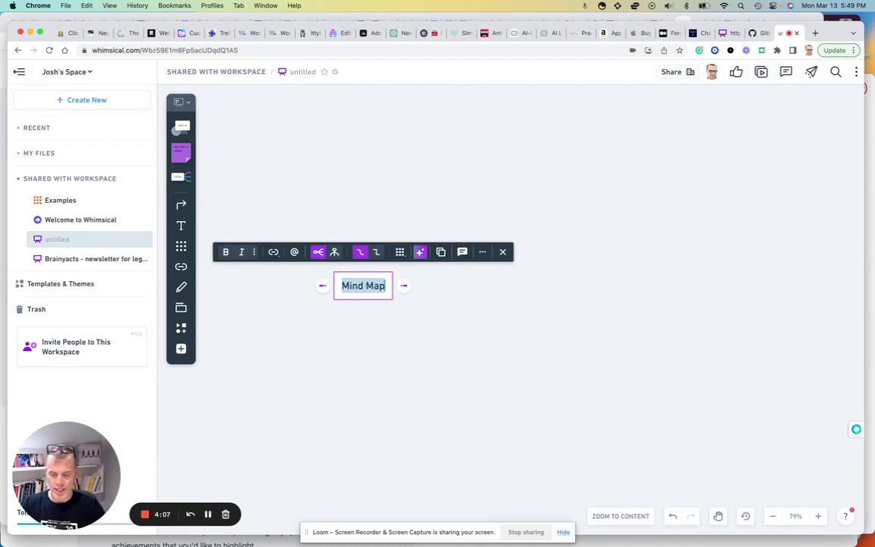
type("I need to ")
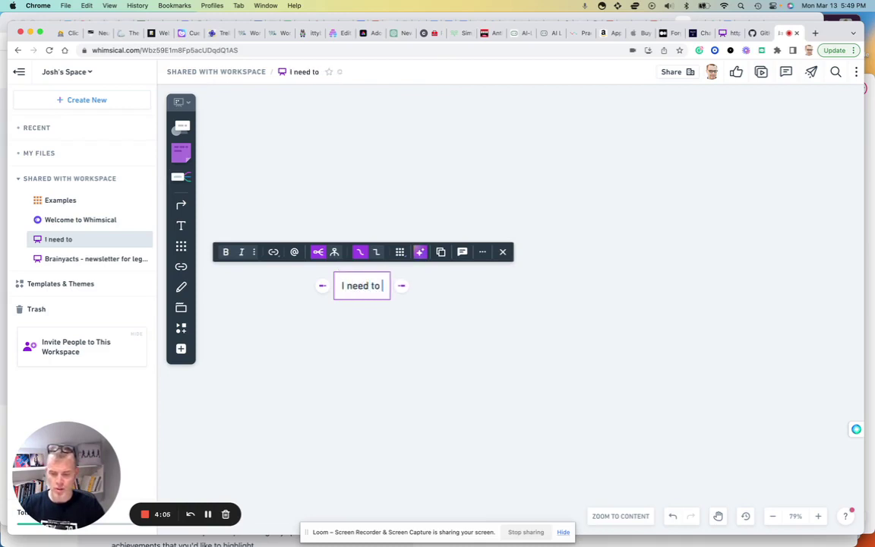
type("talk about val")
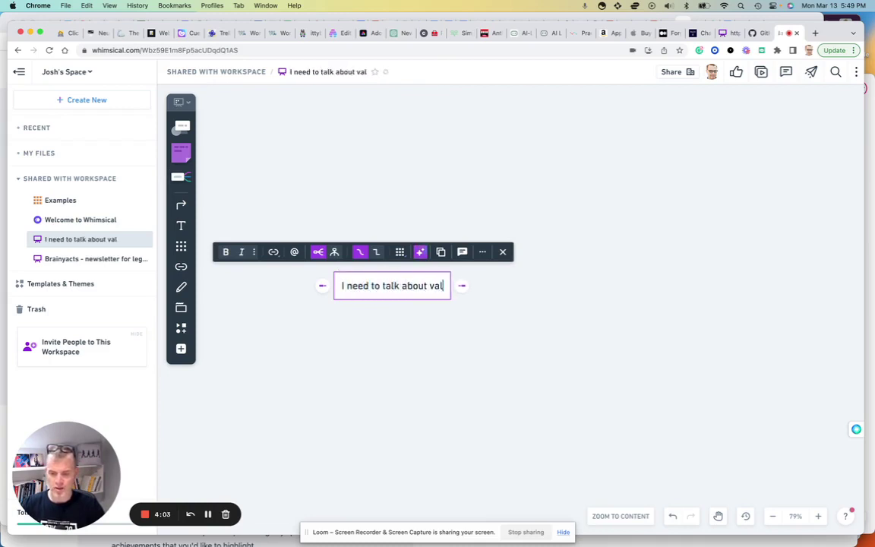
type("ue proposi")
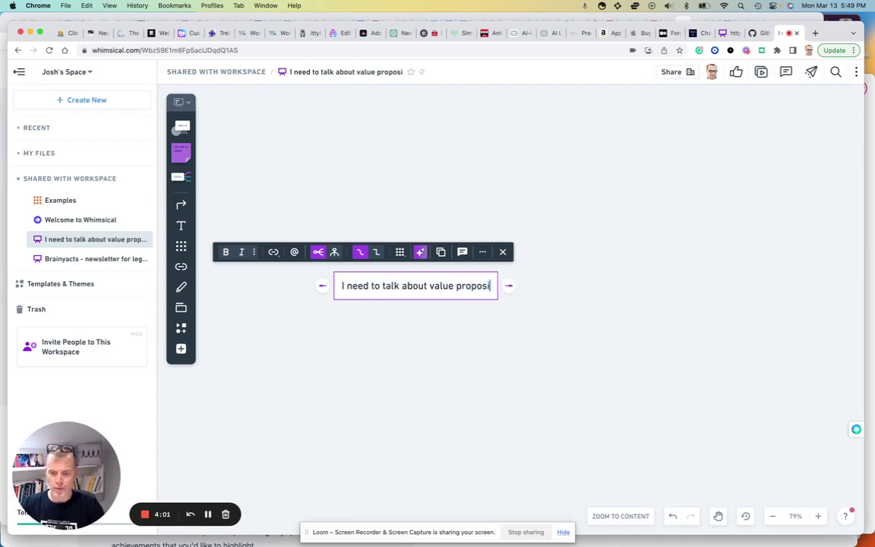
type("tions fo")
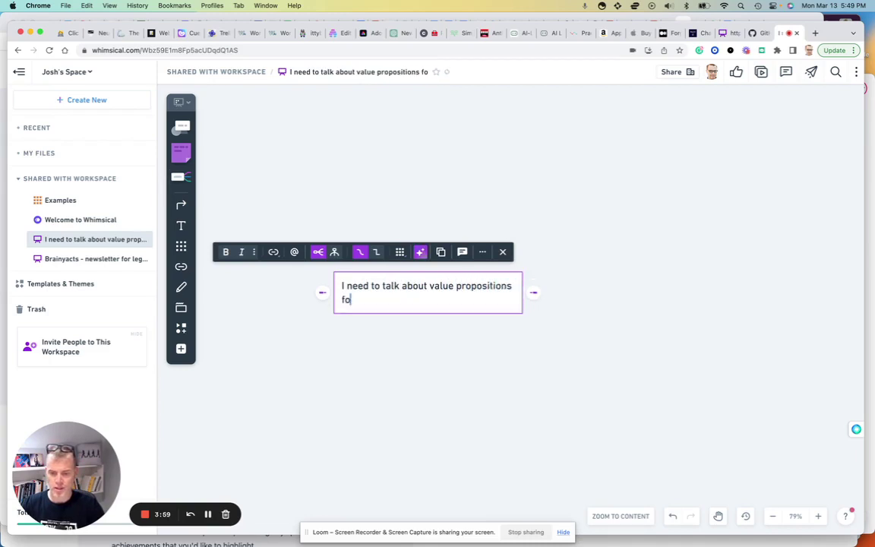
type("r my news")
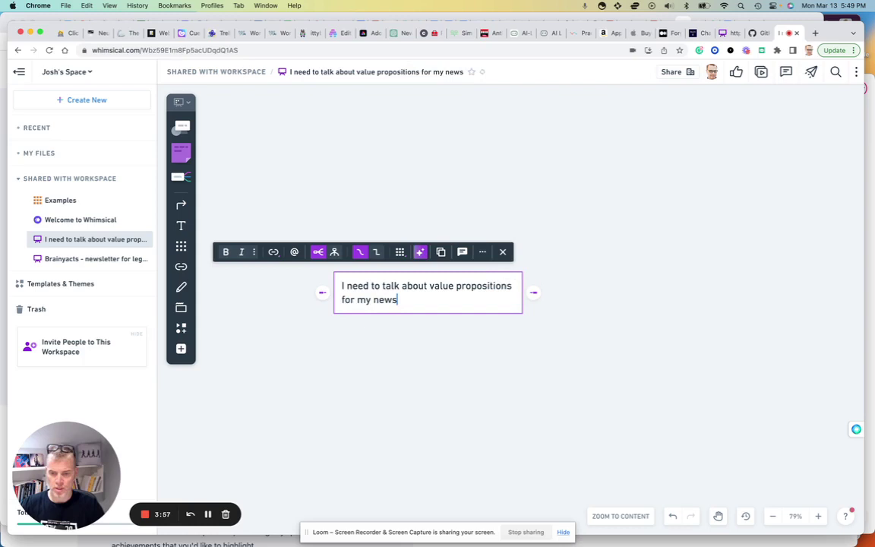
type("letter")
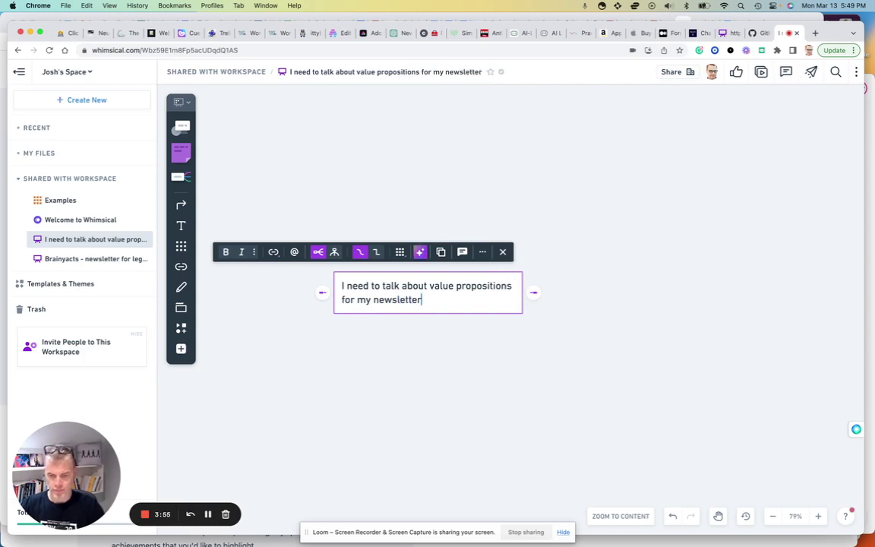
Step: Add child branches 'Define VPs' and 'Components of a VP' off the central idea
left_click_drag(534, 294, 563, 293)
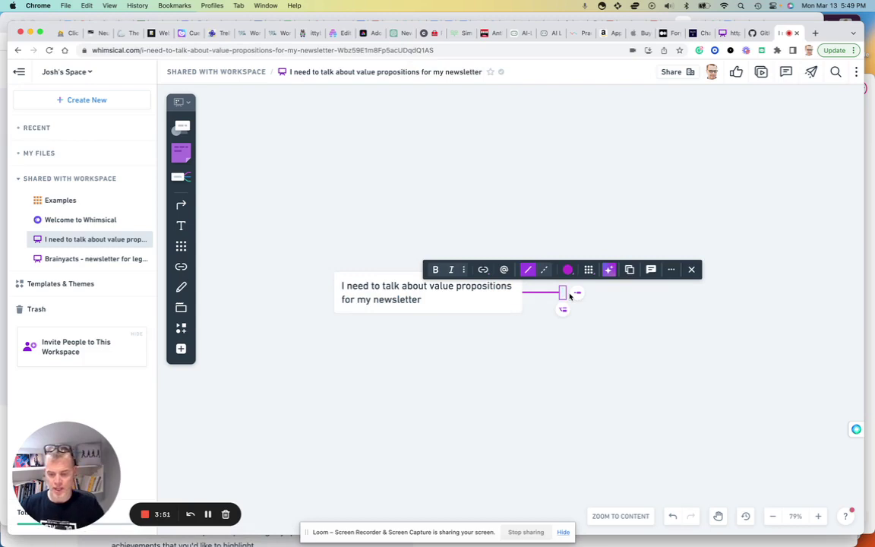
type("Define ")
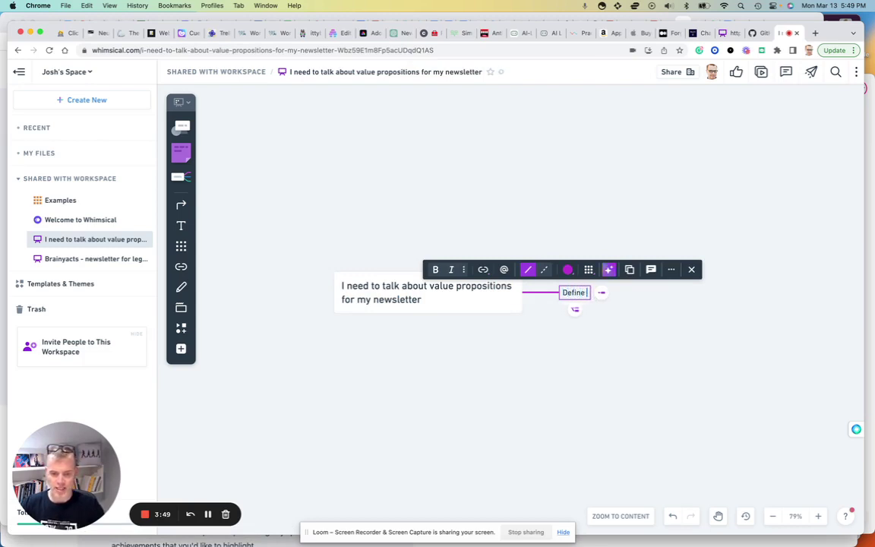
type("the")
key("BackSpace")
key("BackSpace")
key("BackSpace")
type("VPs")
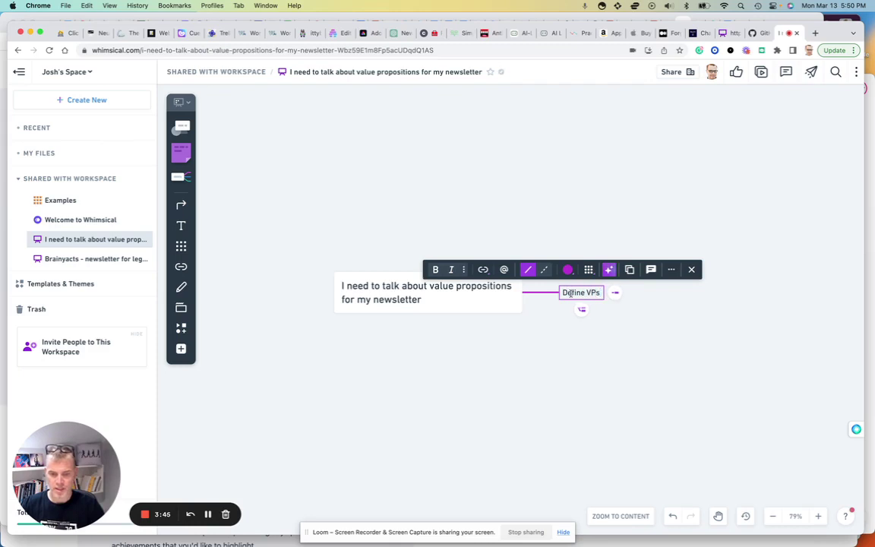
left_click(582, 309)
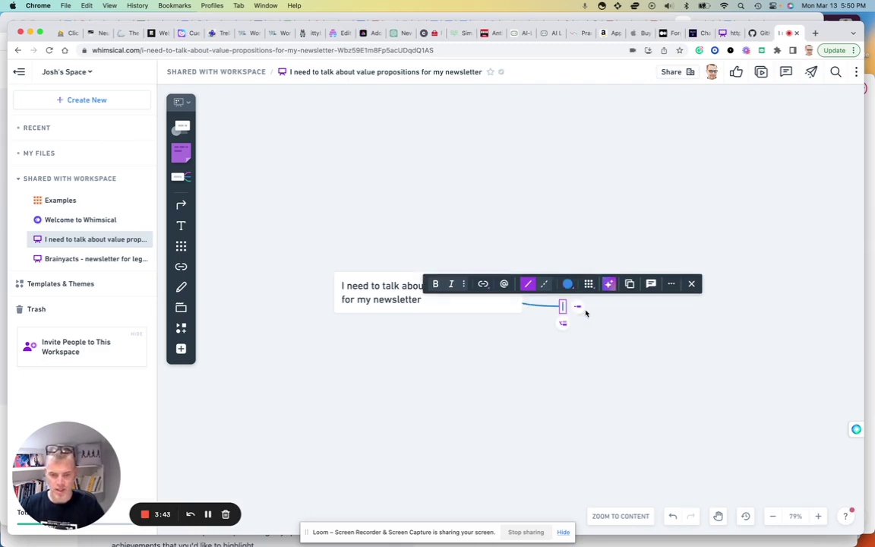
type("Component")
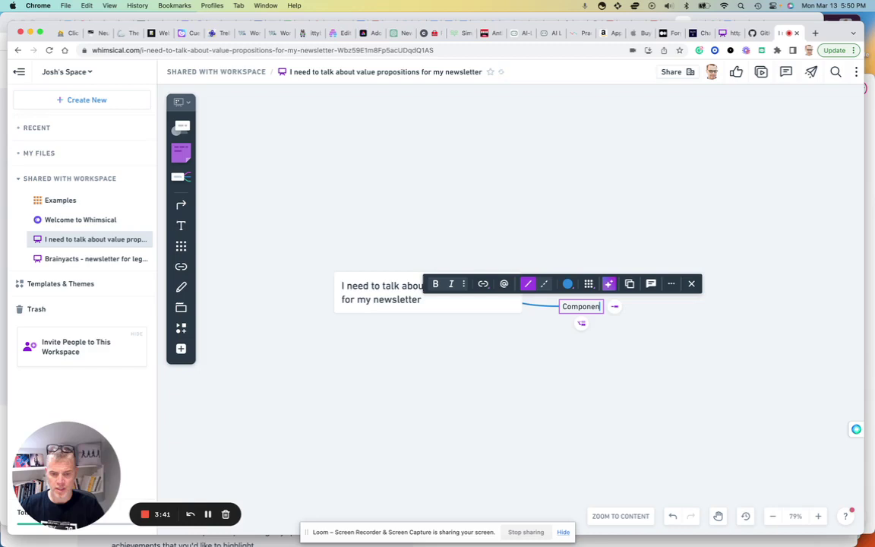
type("s of a VP")
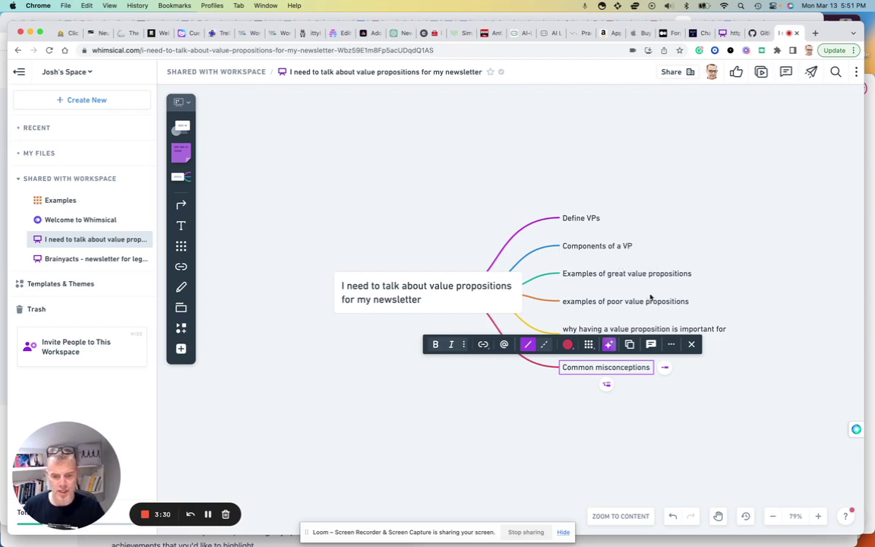
scroll(688, 297, "down", 1)
scroll(689, 297, "down", 5)
scroll(688, 297, "right", 3)
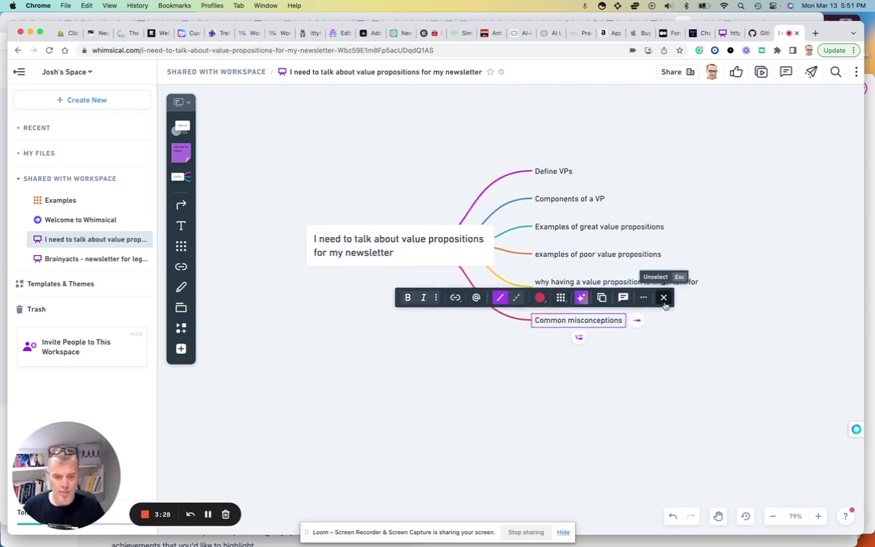
left_click(607, 256)
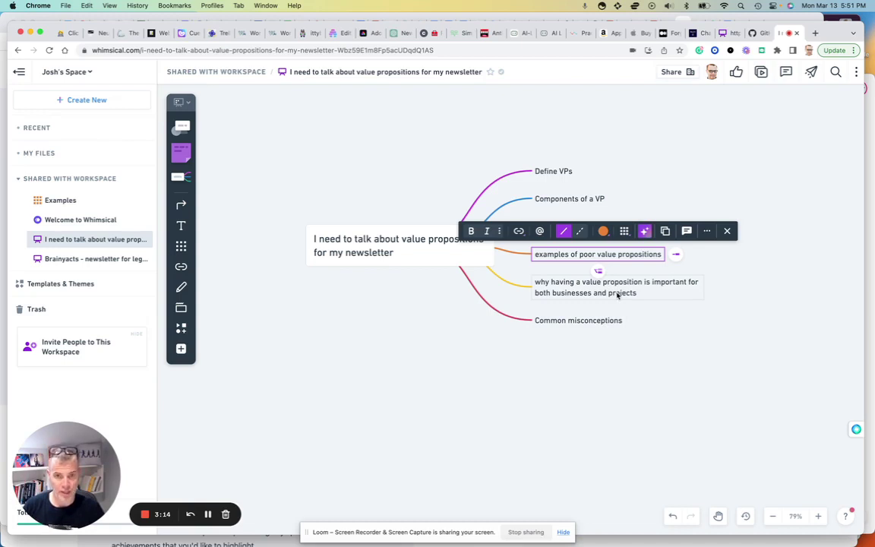
left_click(618, 294)
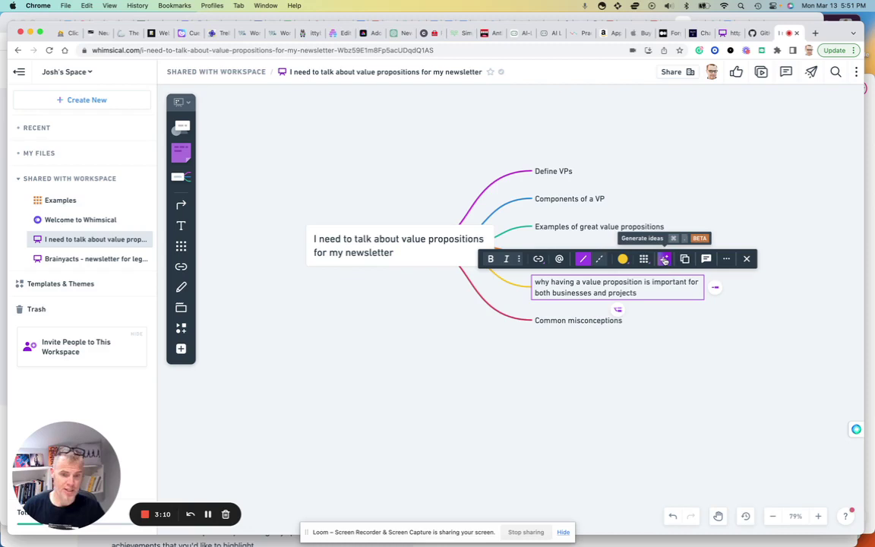
Step: Generate five AI ideas under the why-it-matters branch, then select the poor-examples branch
left_click(665, 260)
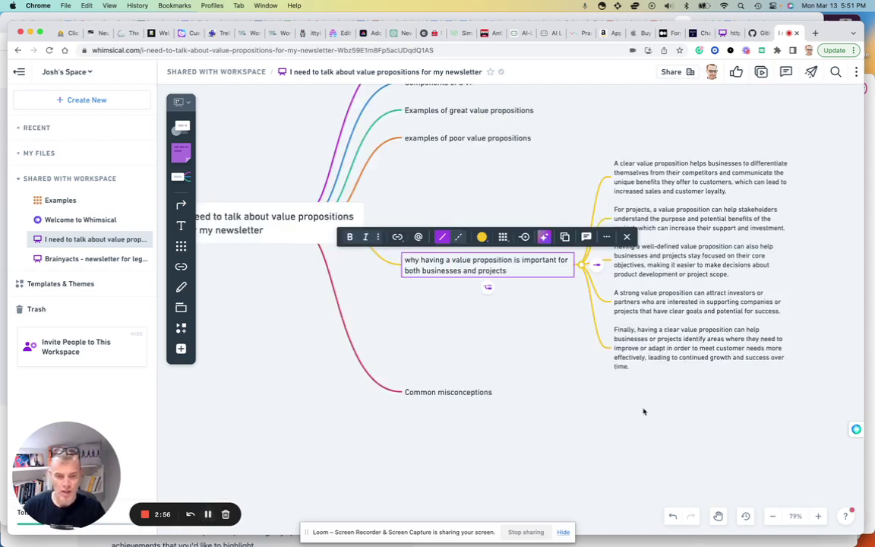
left_click(507, 138)
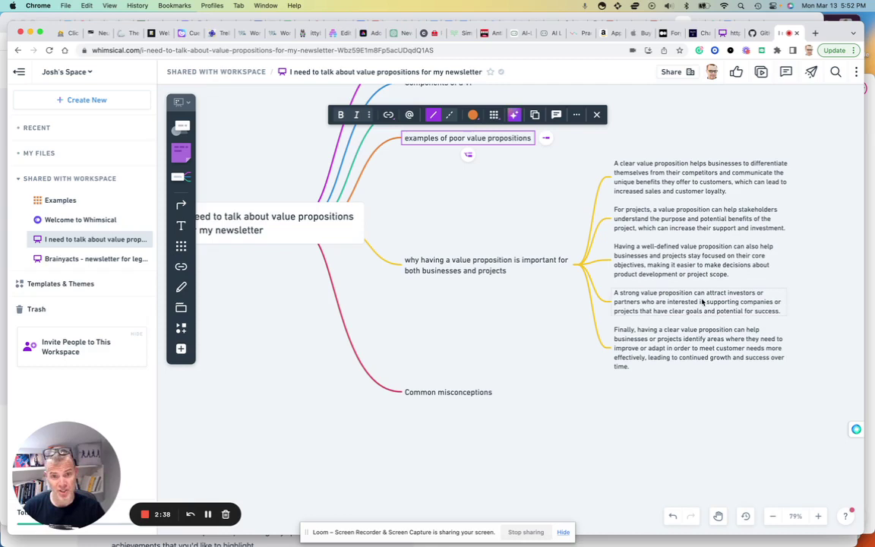
Step: Generate five AI child ideas for 'Common misconceptions', such as relying on a catchy subject line
left_click(468, 394)
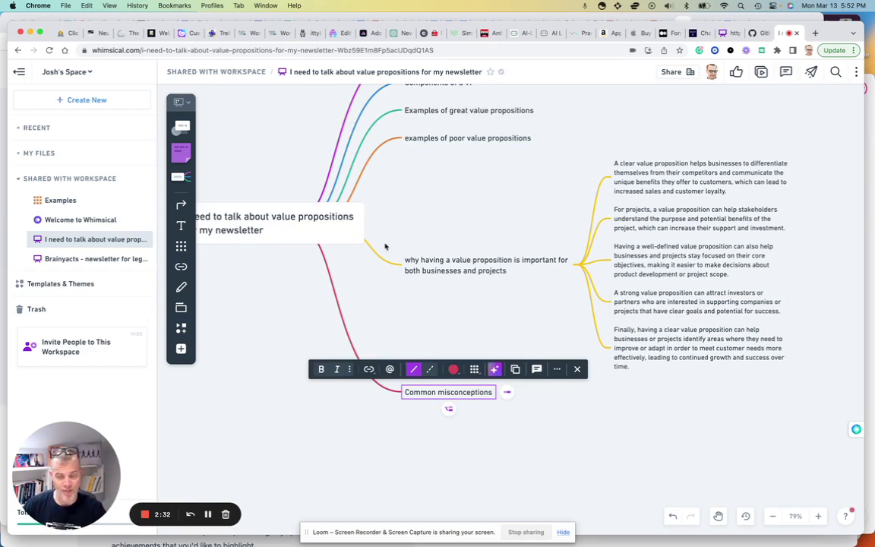
left_click(495, 370)
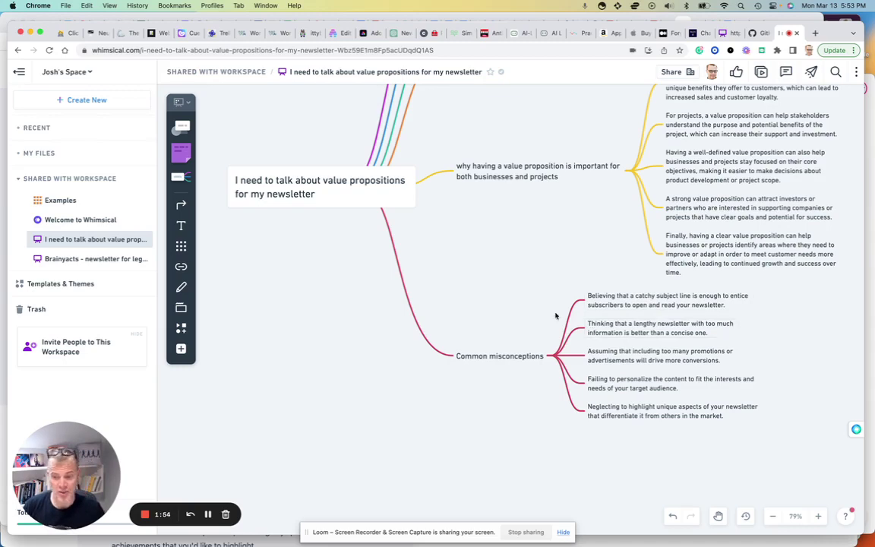
scroll(551, 316, "up", 5)
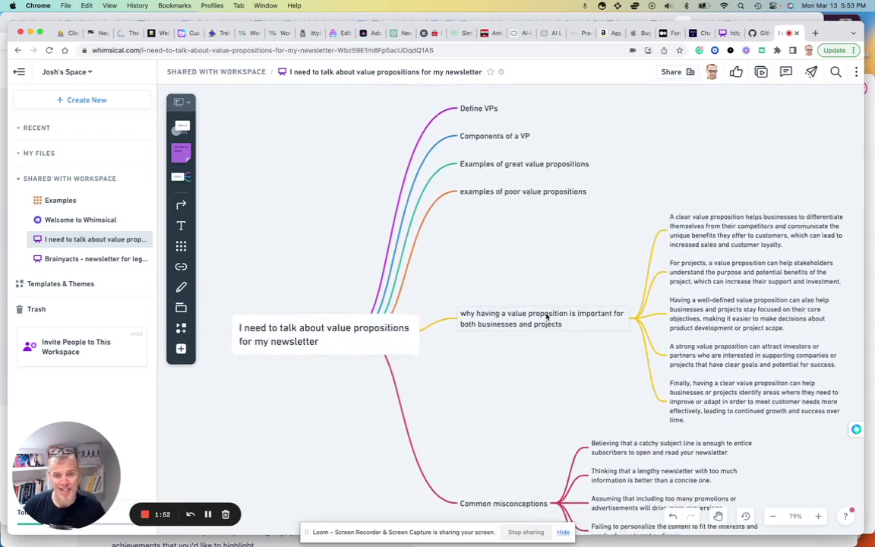
Step: Generate AI child ideas for the poor-examples branch, review the map, and deselect
scroll(546, 317, "up", 3)
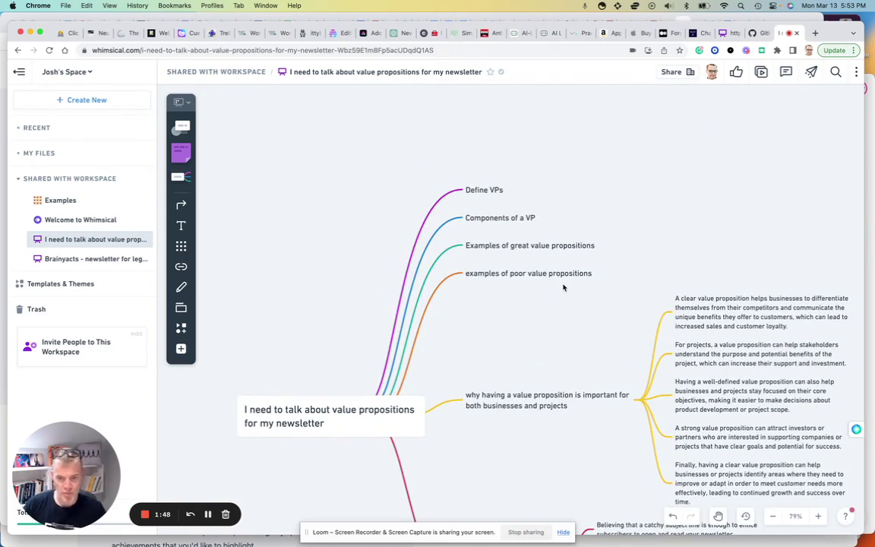
left_click(549, 275)
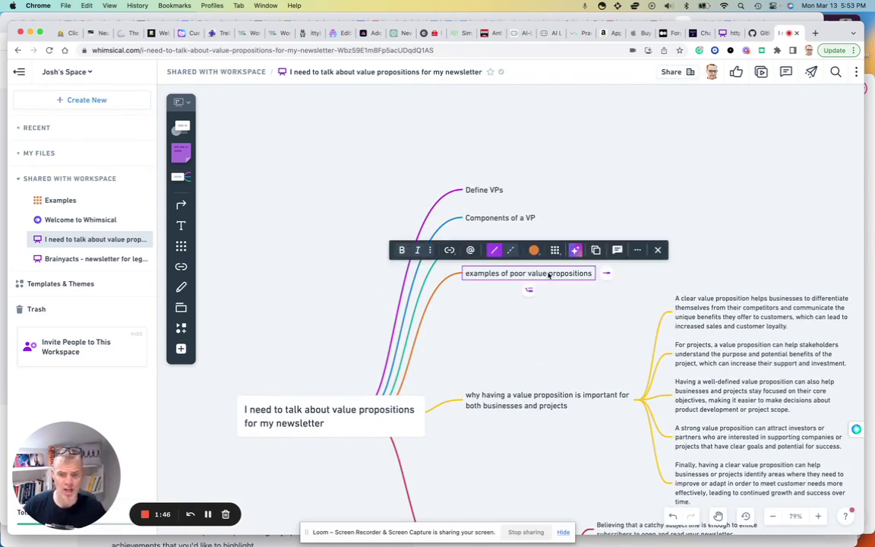
left_click(578, 252)
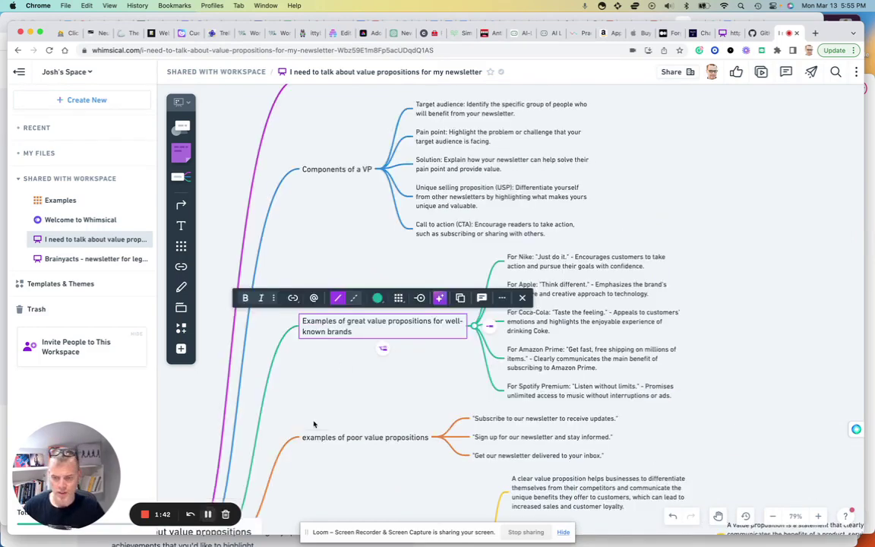
scroll(395, 350, "up", 5)
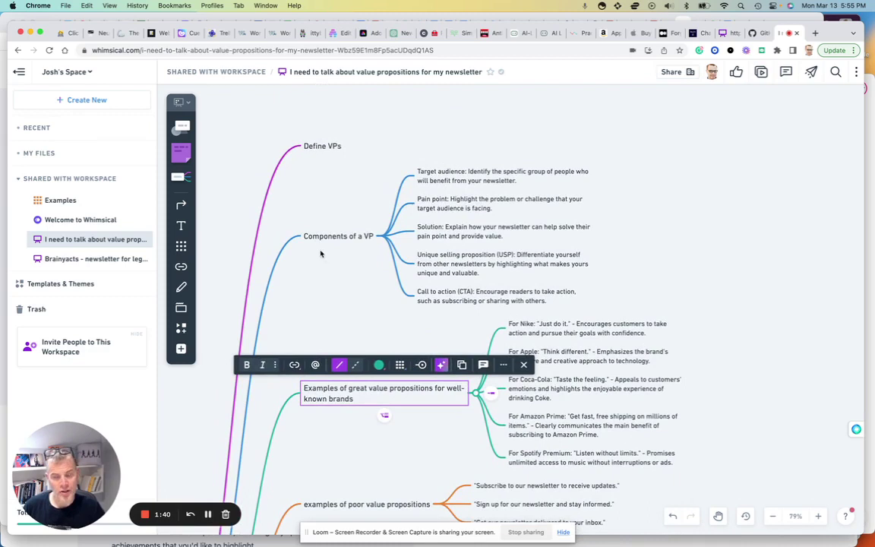
scroll(345, 276, "left", 3)
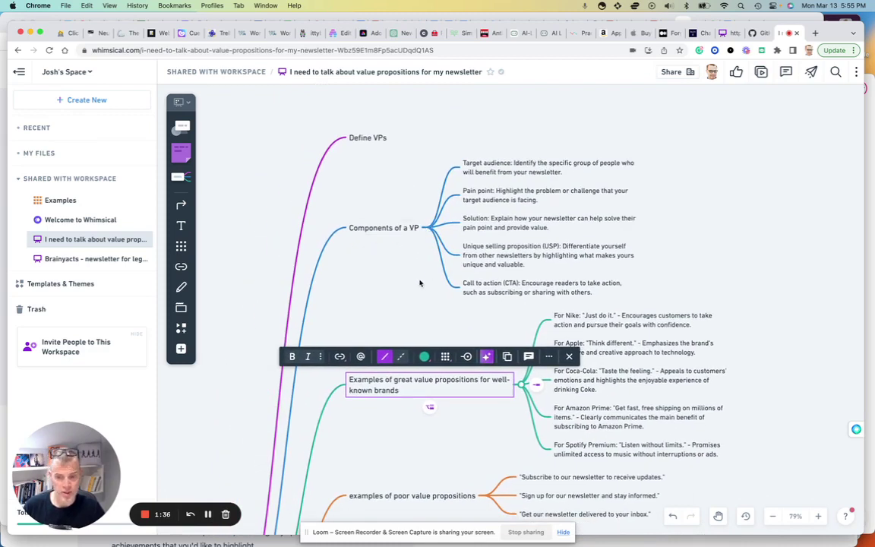
scroll(416, 284, "right", 3)
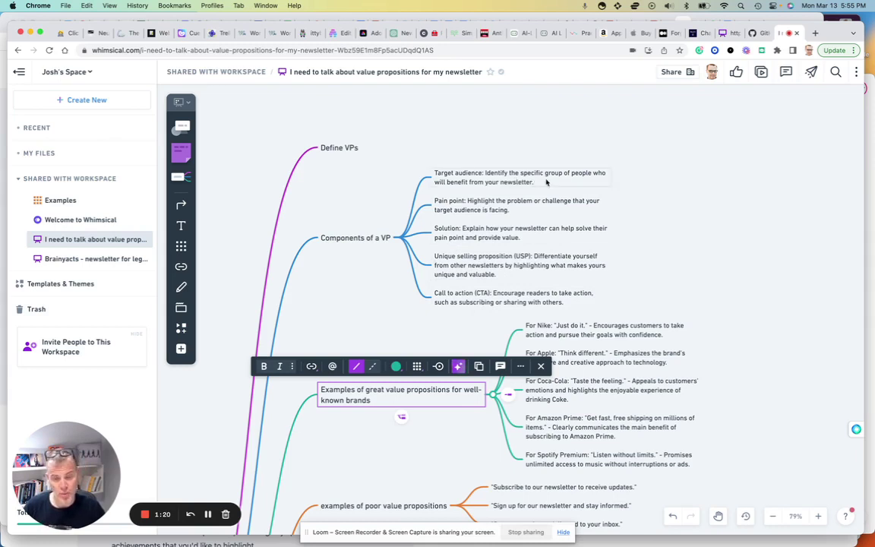
scroll(436, 281, "down", 2)
scroll(437, 281, "down", 7)
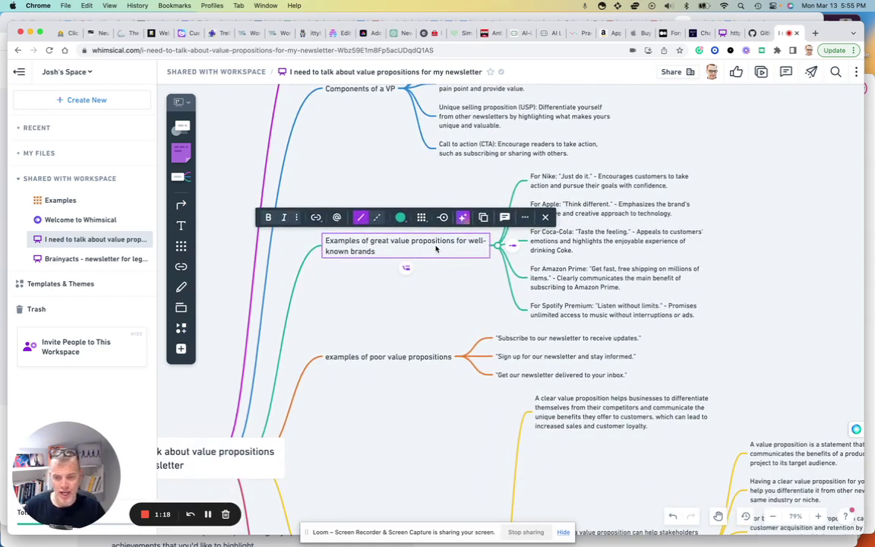
key("Escape")
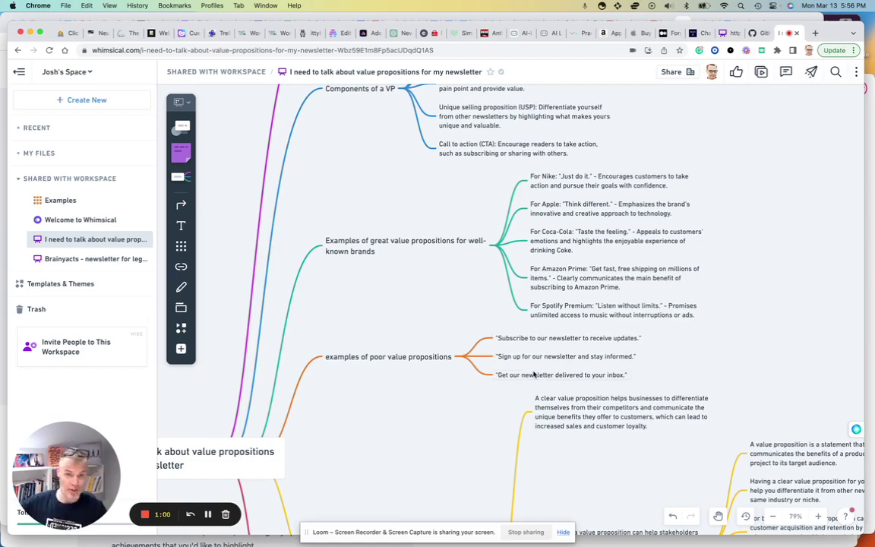
scroll(430, 299, "up", 2)
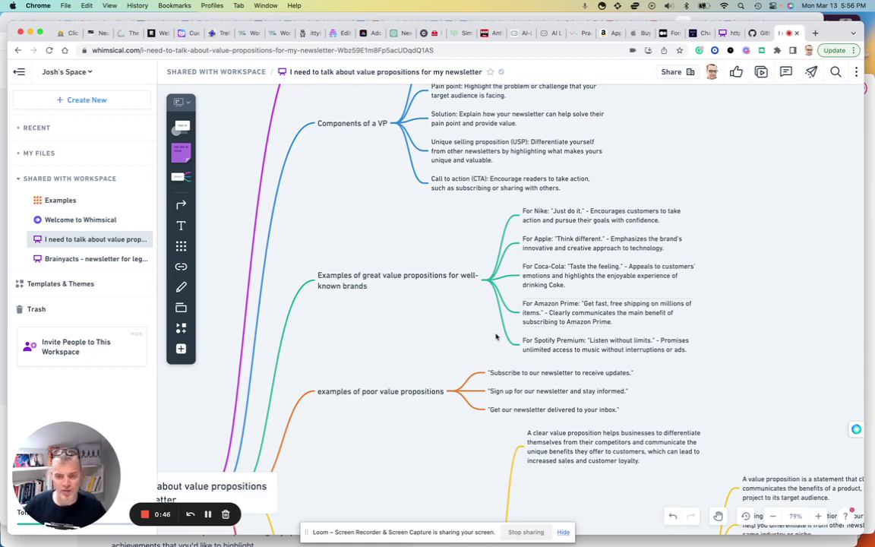
scroll(494, 337, "down", 5)
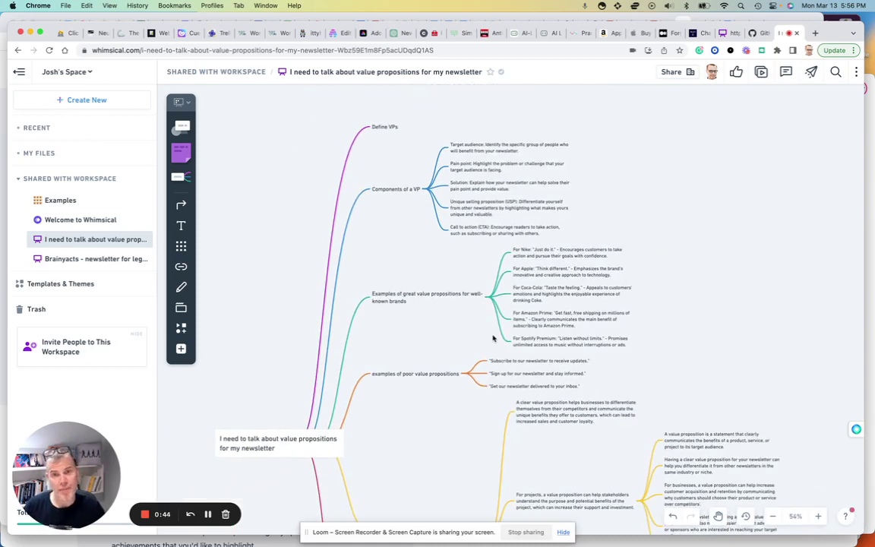
scroll(493, 338, "down", 3)
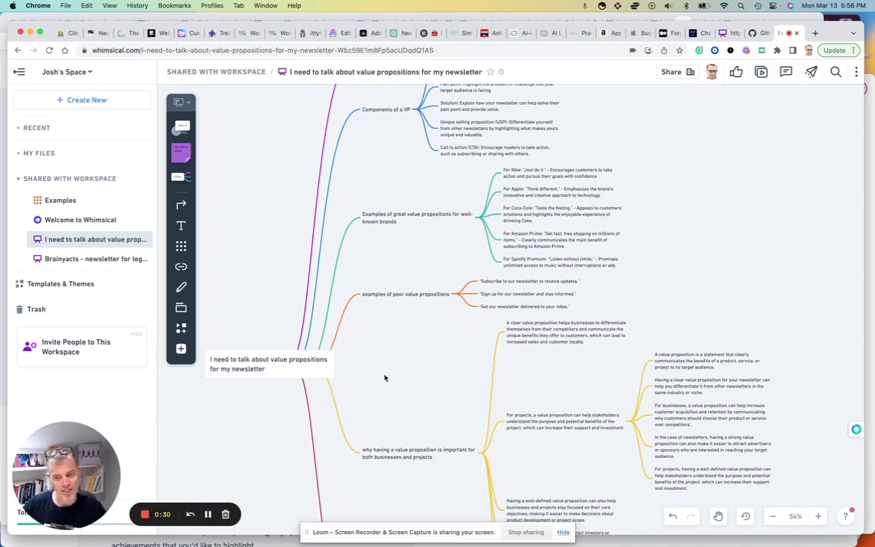
scroll(254, 370, "up", 5)
scroll(278, 374, "up", 5)
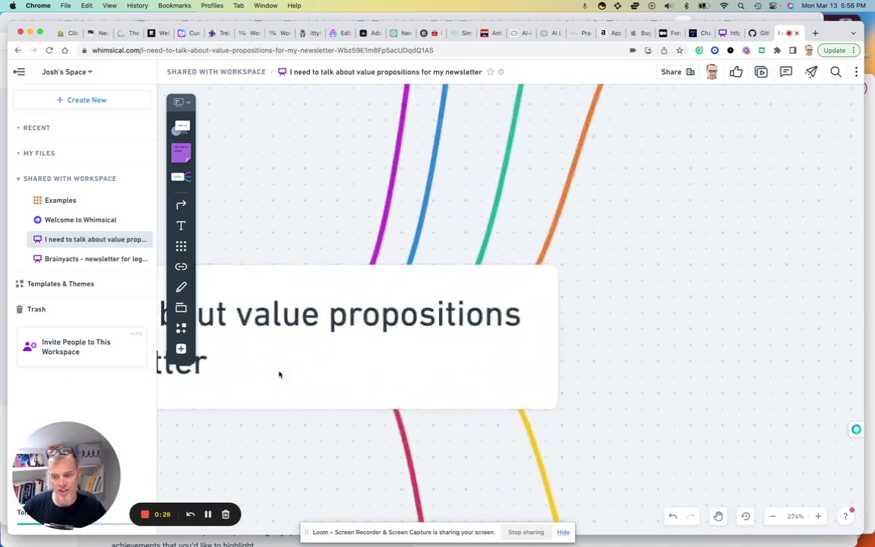
scroll(396, 353, "left", 3)
scroll(523, 323, "down", 5)
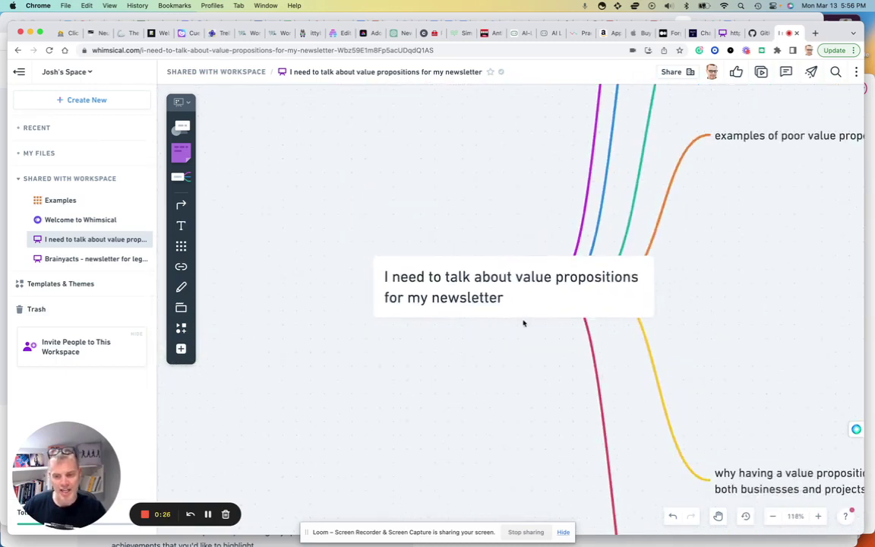
scroll(524, 323, "down", 8)
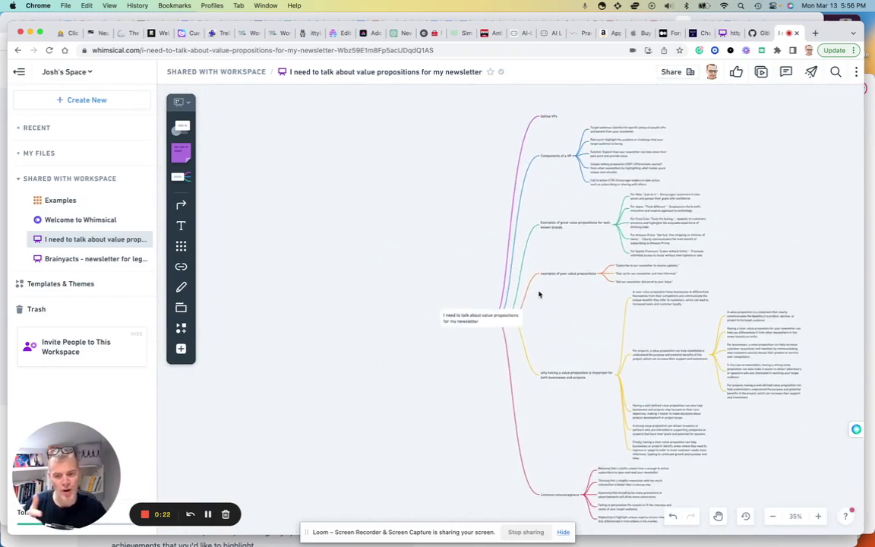
scroll(533, 288, "up", 3)
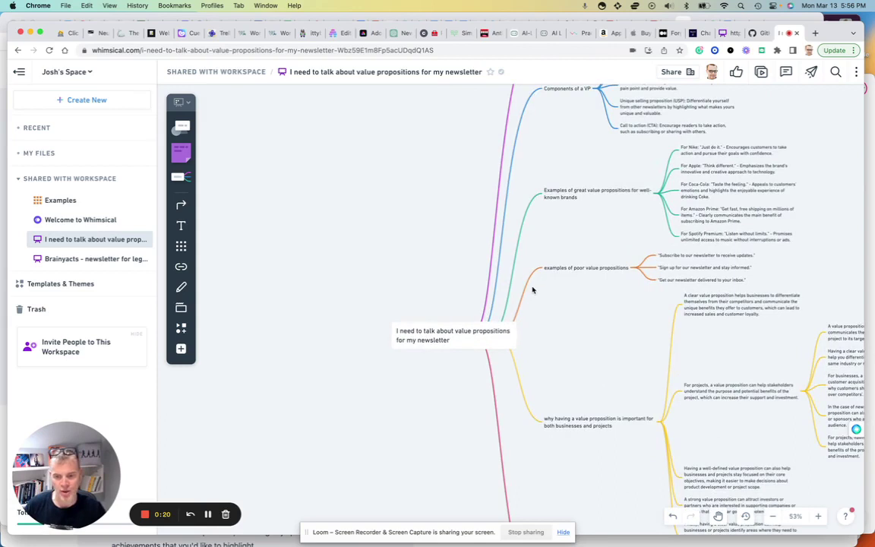